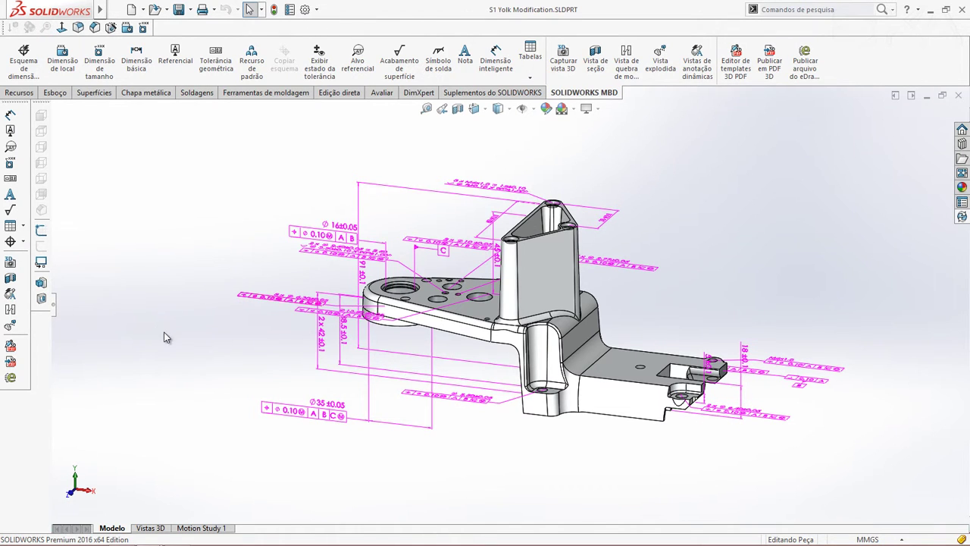
Orbit the S1 Yolk Modification part to view its magenta MBD annotations from another angle.
mouse_move(162, 334)
middle_mouse_down()
mouse_move(210, 334)
mouse_move(160, 338)
middle_mouse_up()
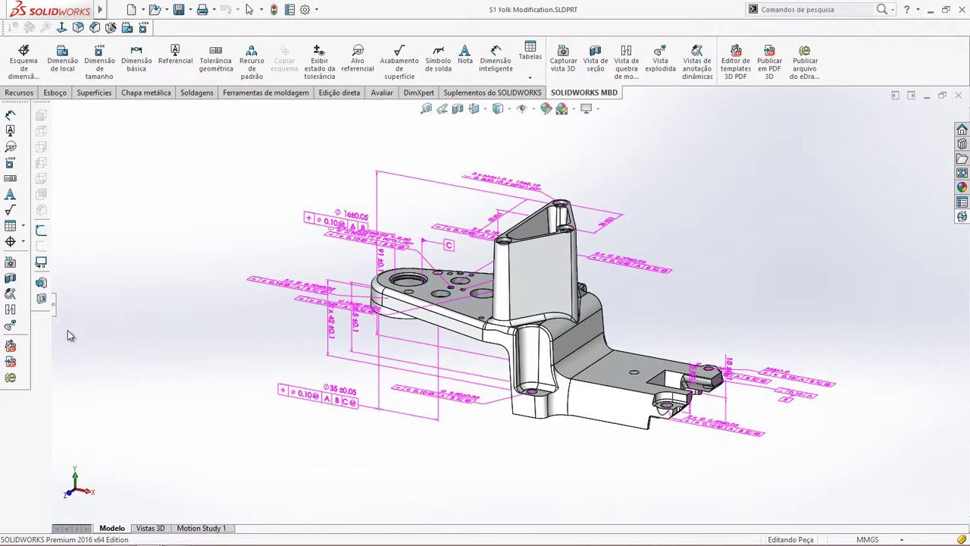
Enable dynamic annotation views, rotate to check the front and top callouts, then list the saved 3D views.
left_click(11, 294)
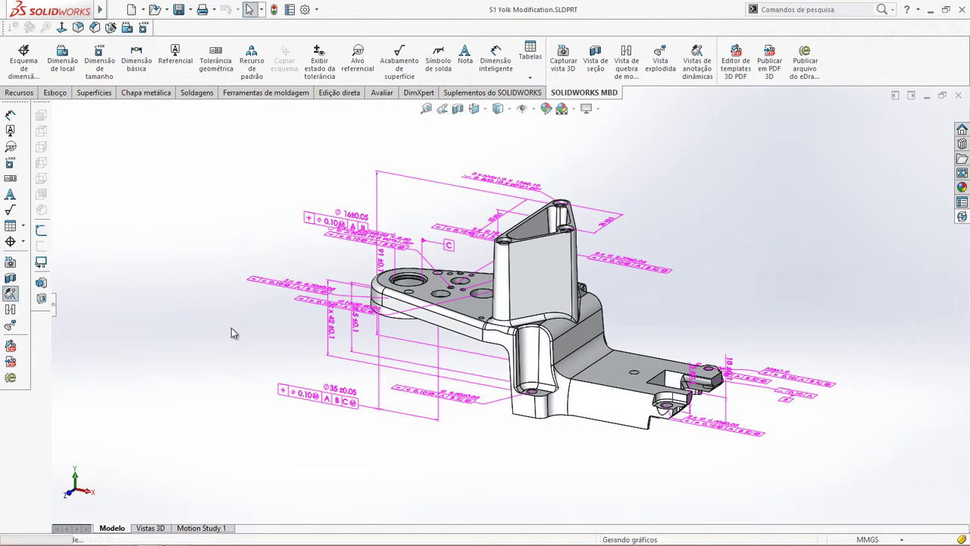
middle_click_drag(238, 331, 298, 358)
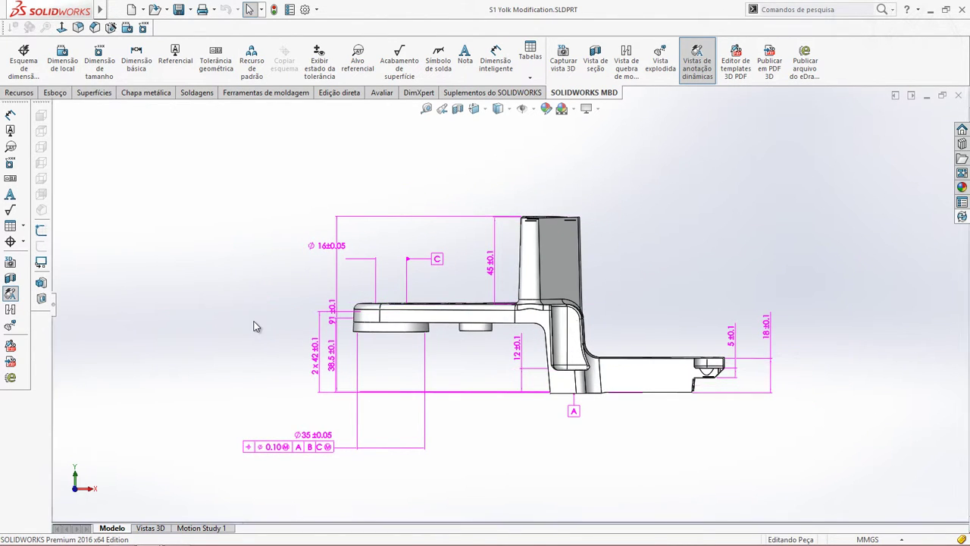
middle_click_drag(254, 326, 341, 364)
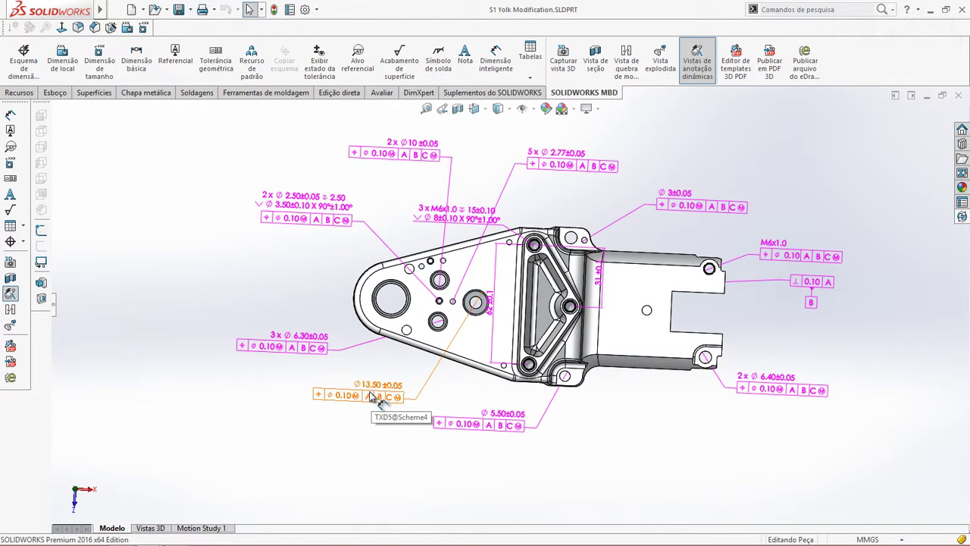
left_click(161, 528)
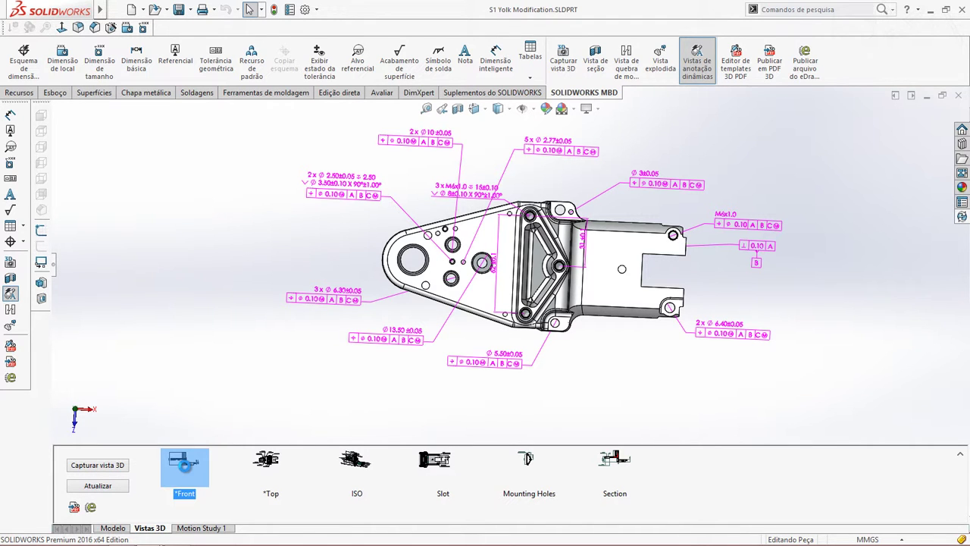
Preview the saved Front, Top and ISO views, ending on the Slot view.
left_click(185, 466)
left_click(275, 464)
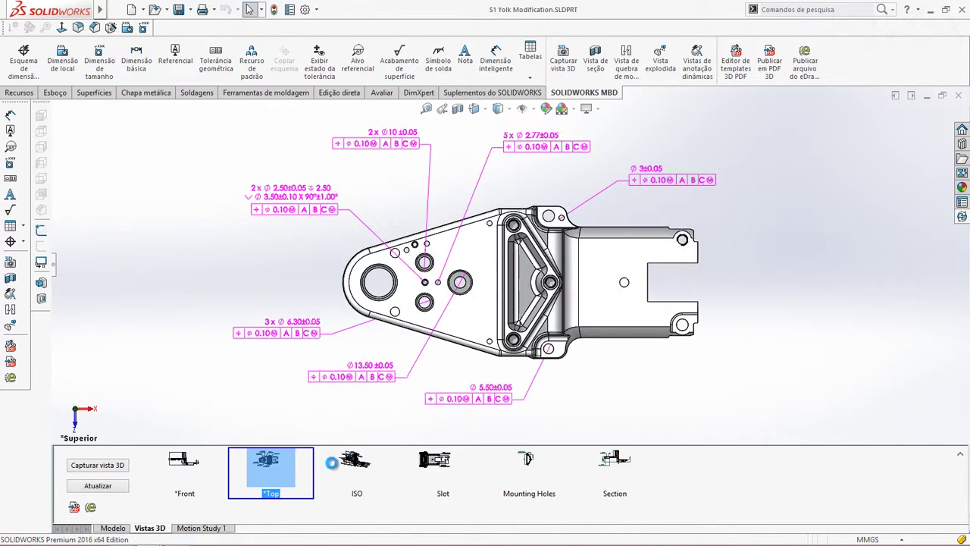
left_click(352, 464)
left_click(418, 470)
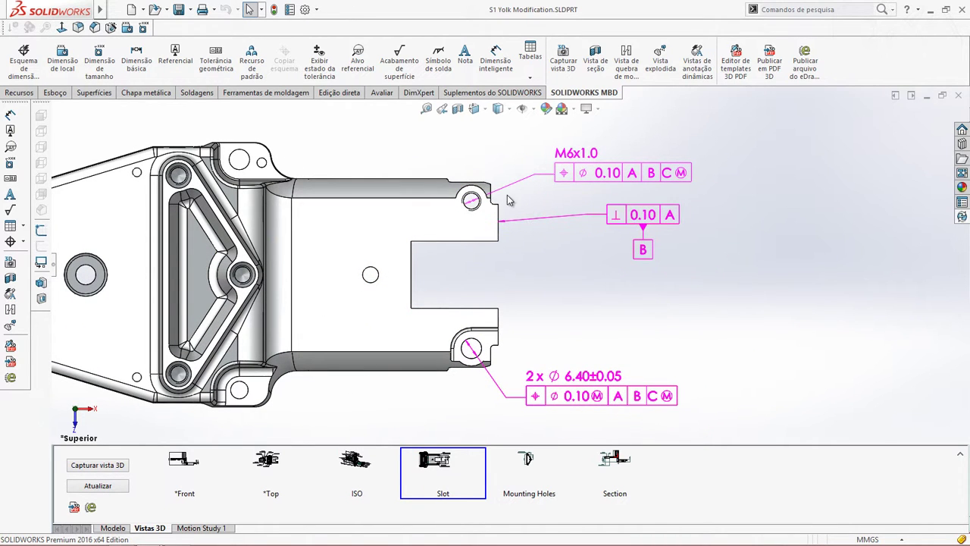
Add basic dimensions 21 across the slot and 46 between the top and bottom holes.
left_click(137, 60)
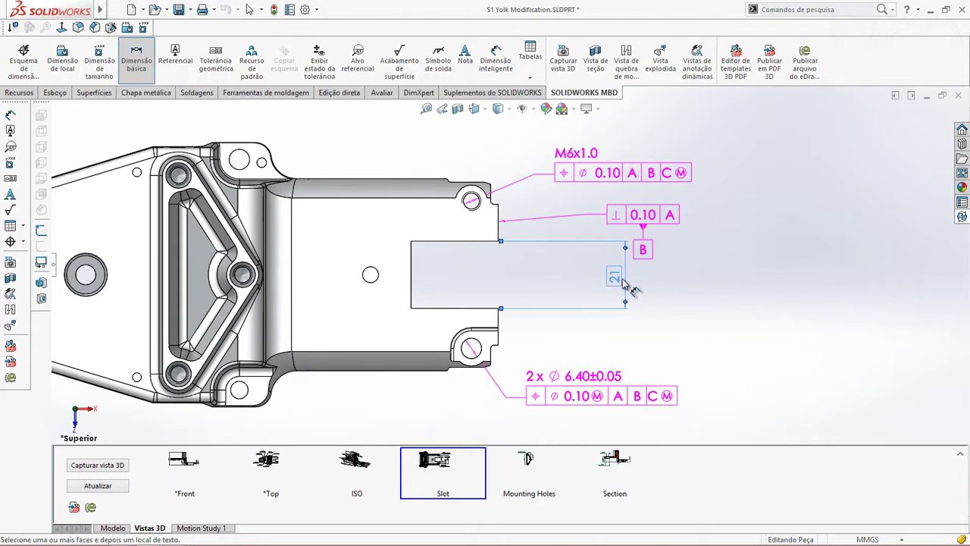
left_click(616, 277)
left_click(471, 201)
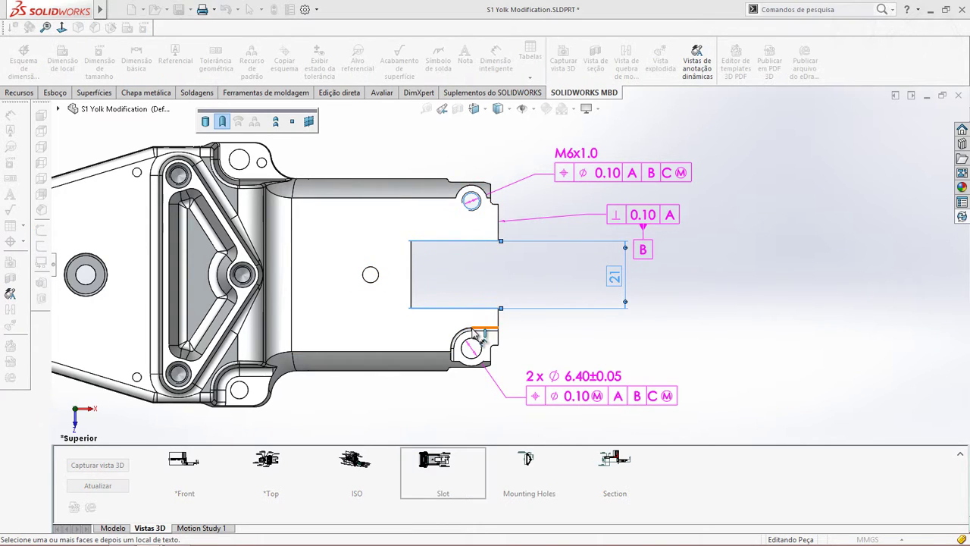
left_click(471, 347)
left_click(711, 278)
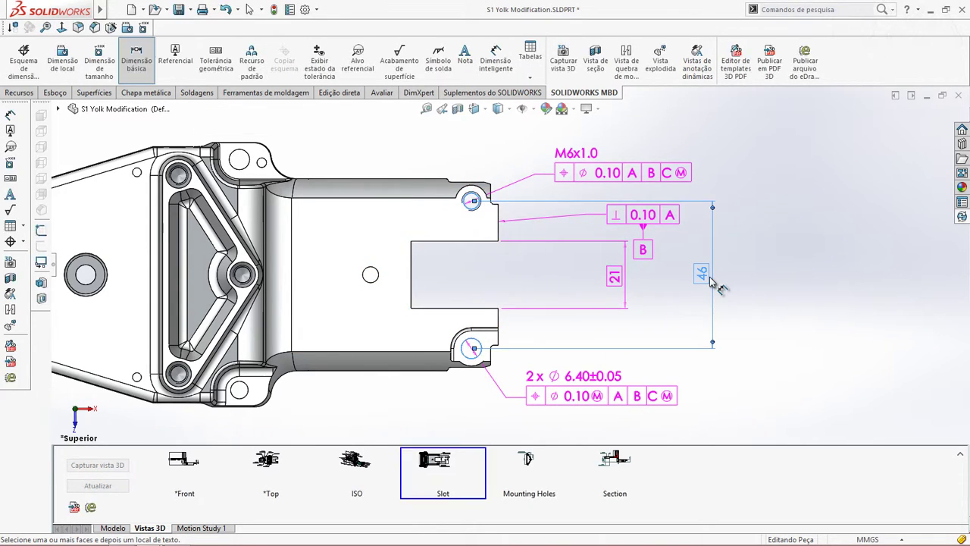
Add a 6±0.1 location dimension from the slot's bottom edge to the lower hole.
left_click(67, 69)
left_click(454, 308)
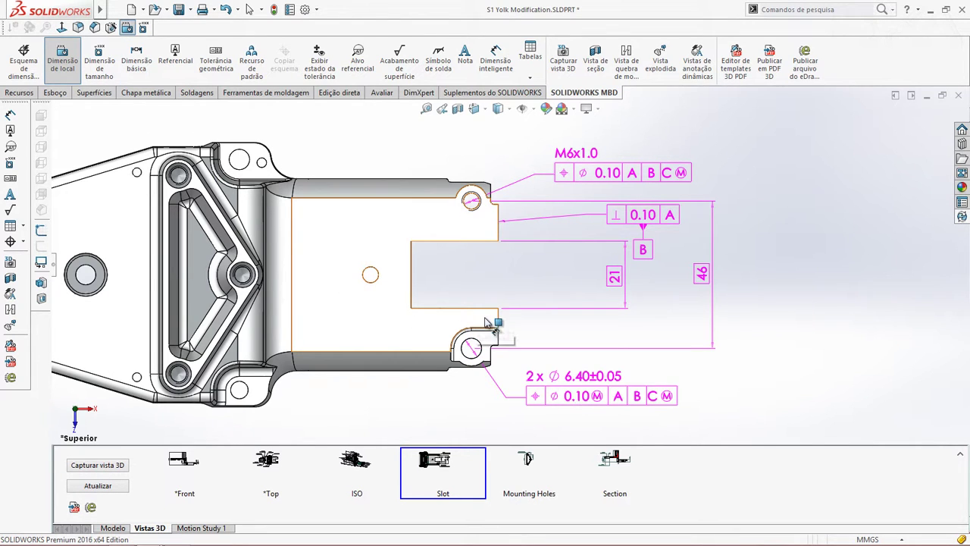
left_click(478, 328)
left_click(679, 297)
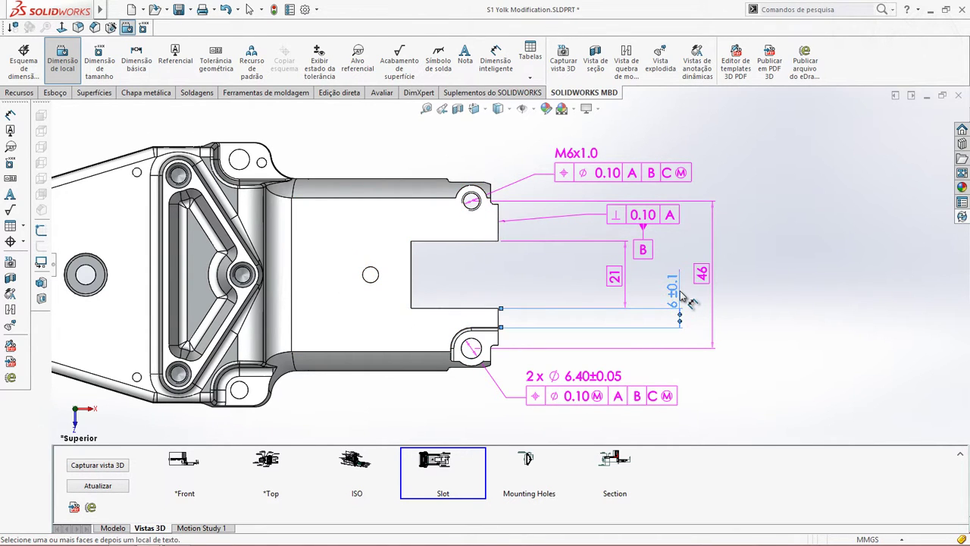
key("Escape")
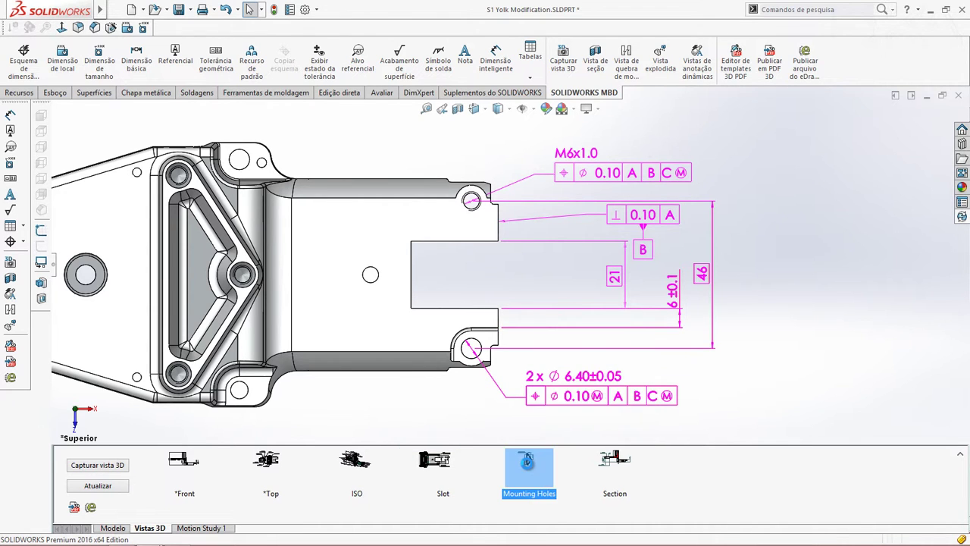
In the Mounting Holes view, dimension the top-to-right hole spacing as 20±0.1 along X.
double_click(523, 474)
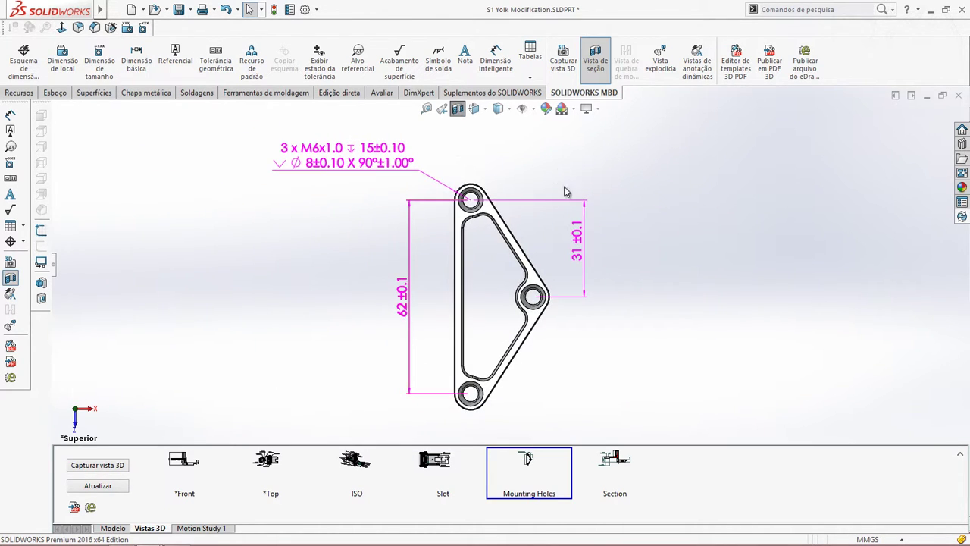
left_click(69, 78)
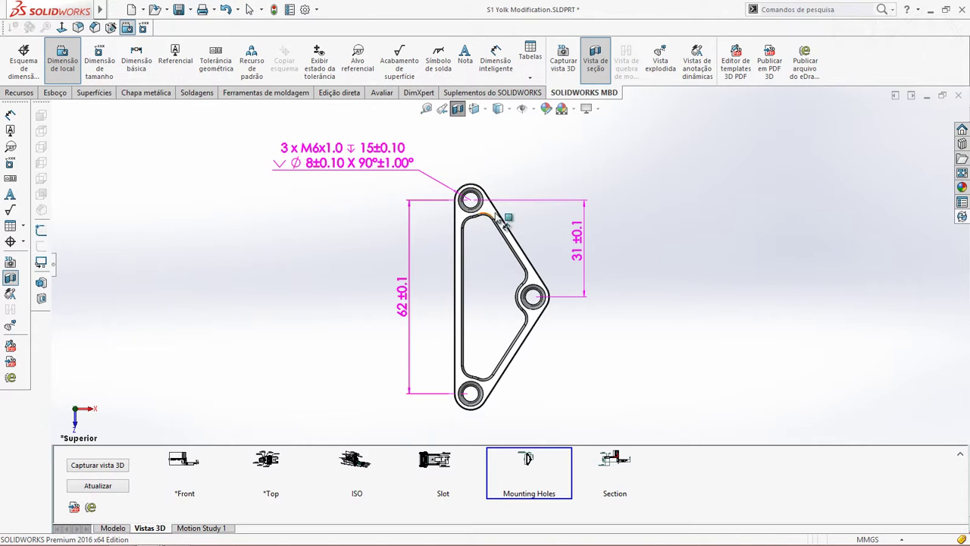
left_click(470, 199)
left_click(533, 297)
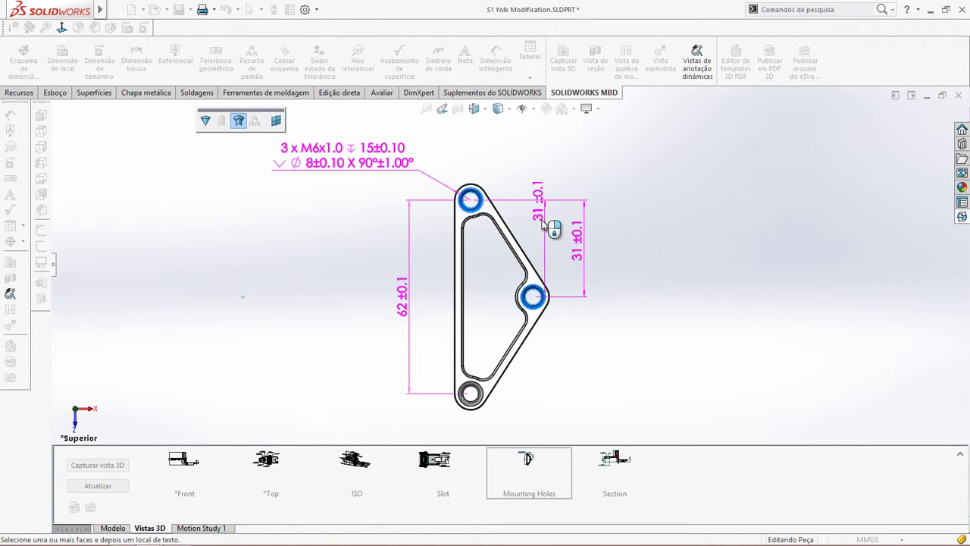
left_click(524, 158)
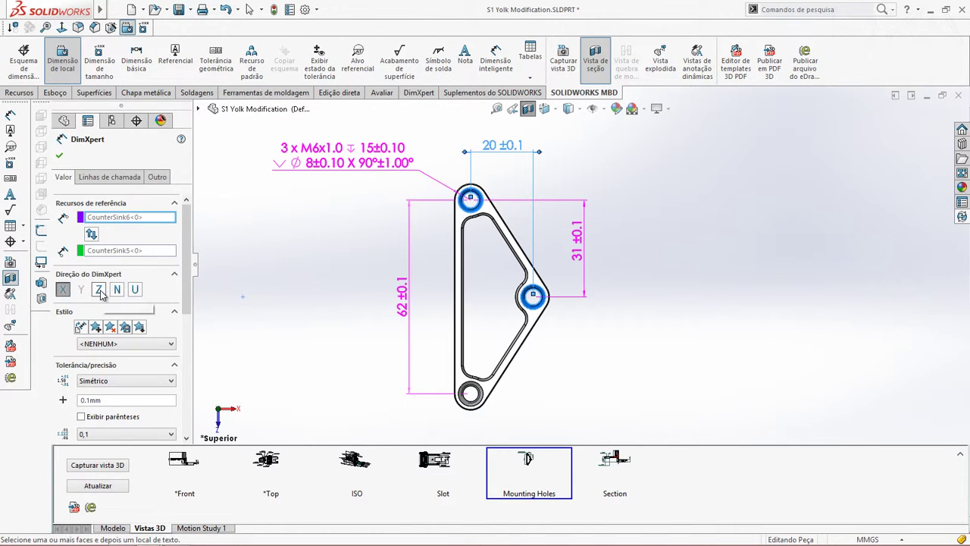
left_click(100, 290)
left_click(118, 291)
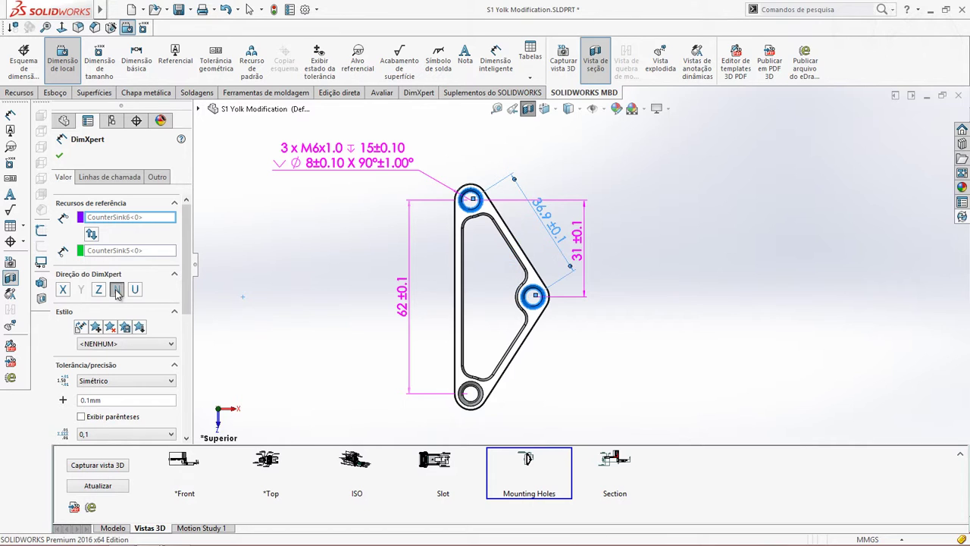
left_click(135, 290)
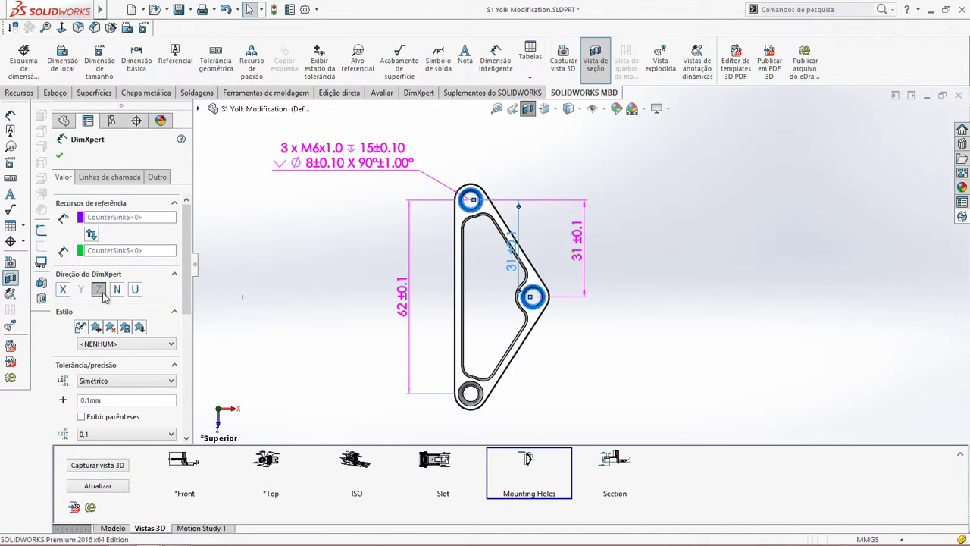
left_click(63, 289)
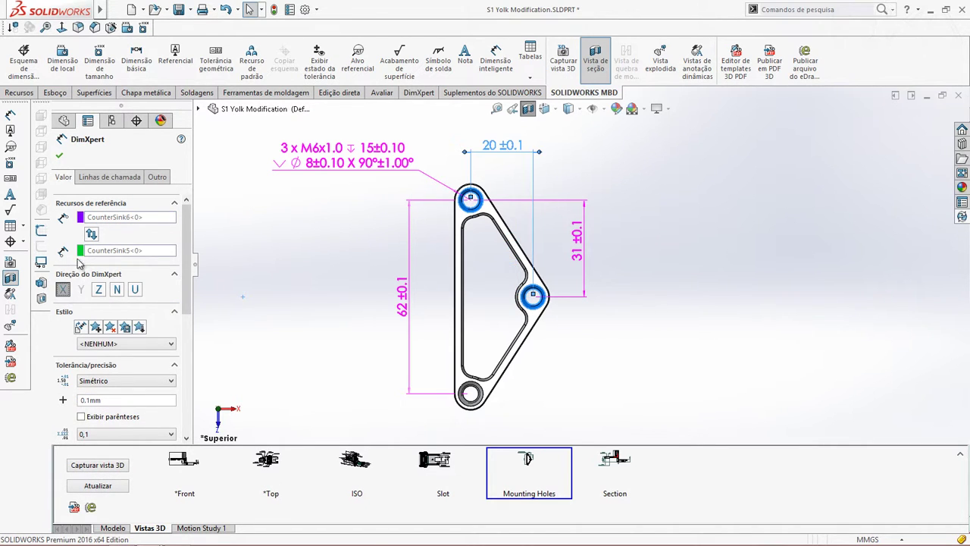
left_click(60, 156)
left_click(197, 267)
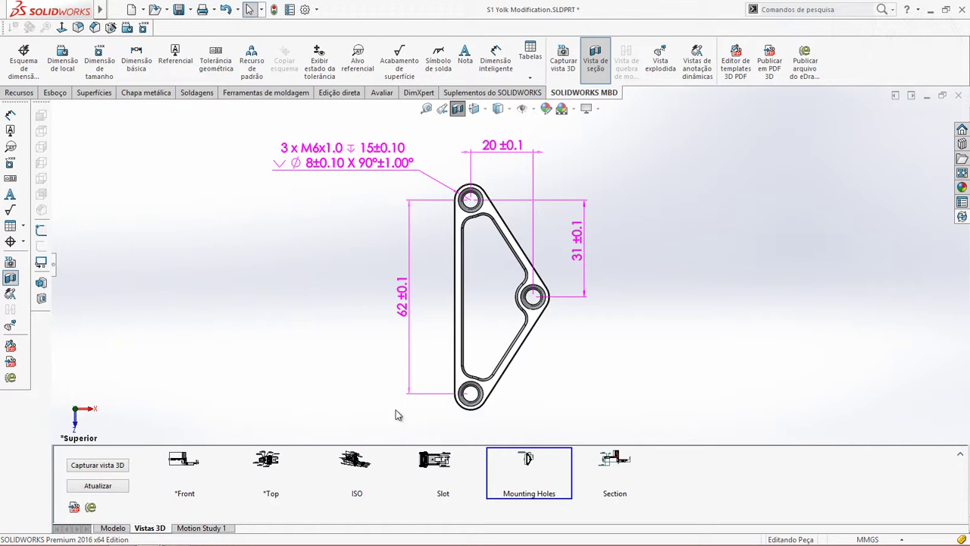
Apply and orbit the red Section view, then list the TORSO SUPPORT FRAME assembly's saved 3D views.
left_click(619, 462)
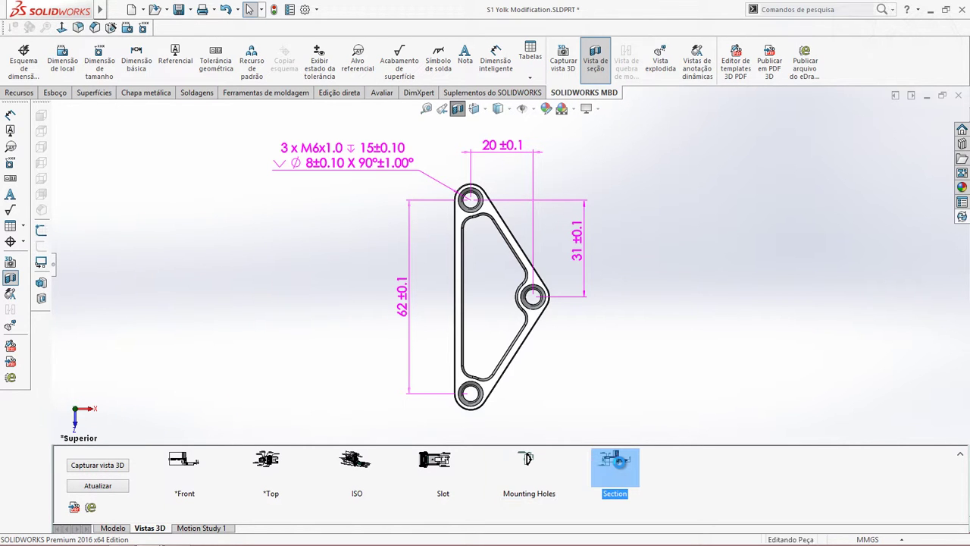
double_click(618, 462)
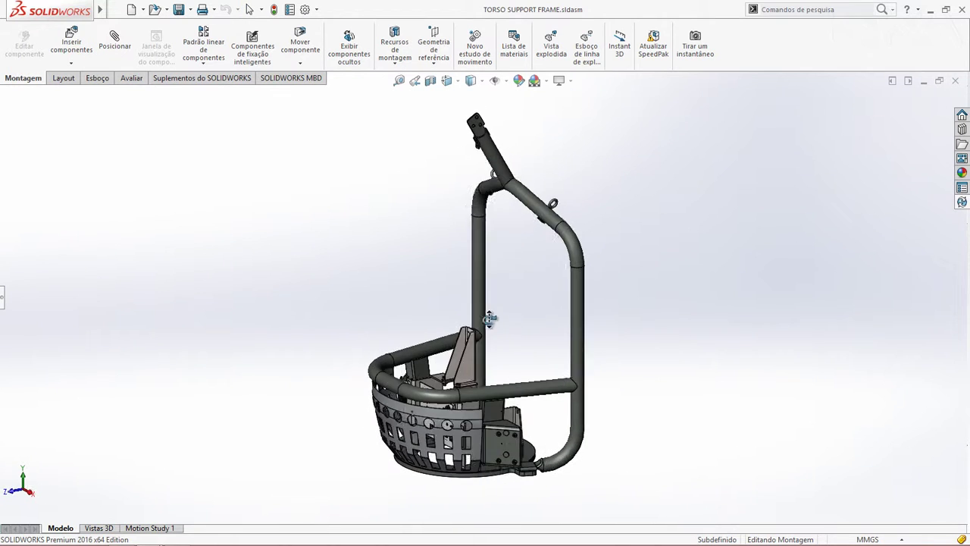
mouse_move(488, 319)
middle_mouse_down()
mouse_move(569, 324)
mouse_move(480, 353)
middle_mouse_up()
left_click(104, 529)
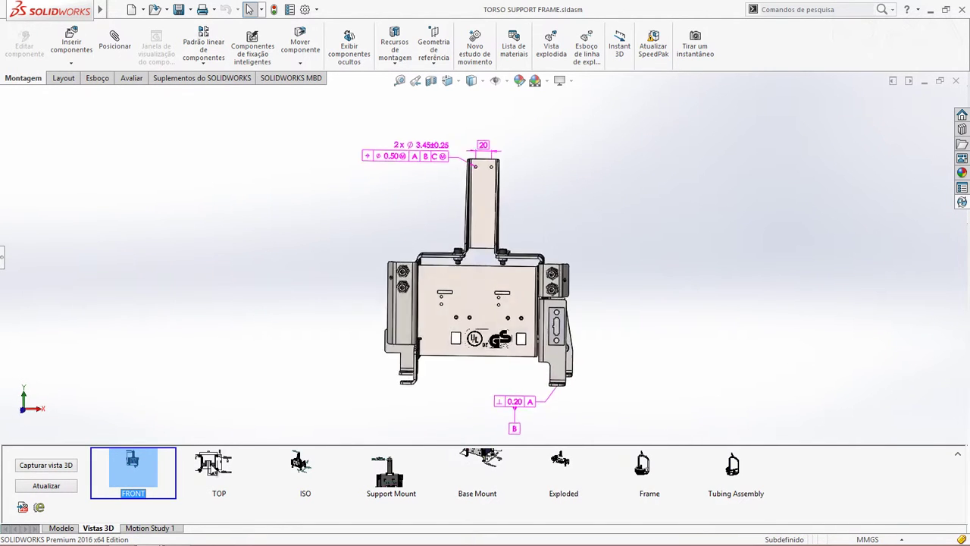
Step through the assembly's TOP, Support Mount and Base Mount views, then switch to the MBD tab.
left_click(219, 466)
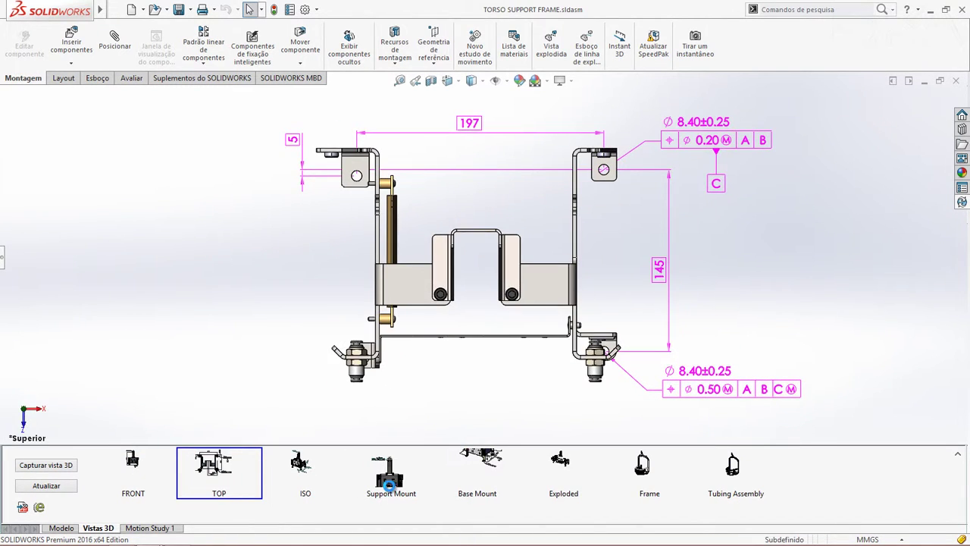
left_click(389, 477)
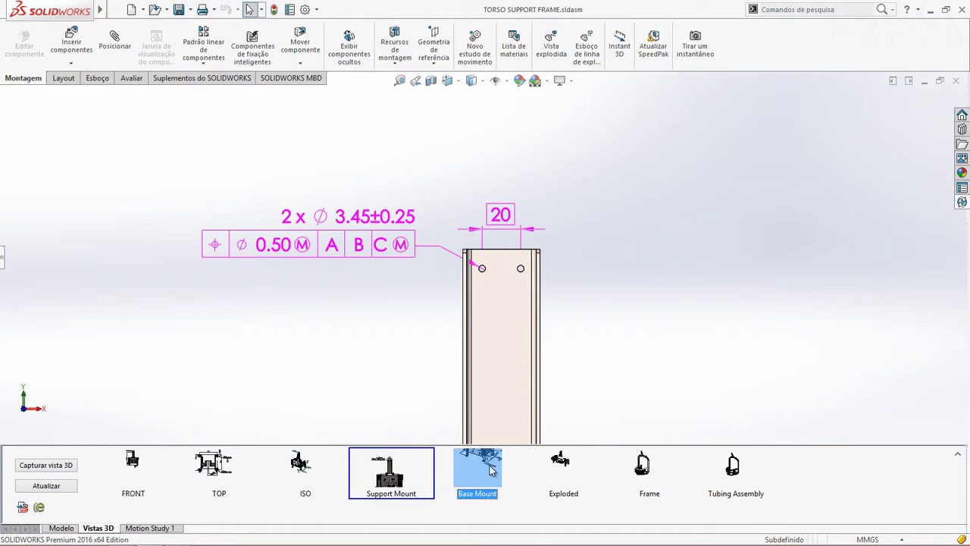
left_click(490, 470)
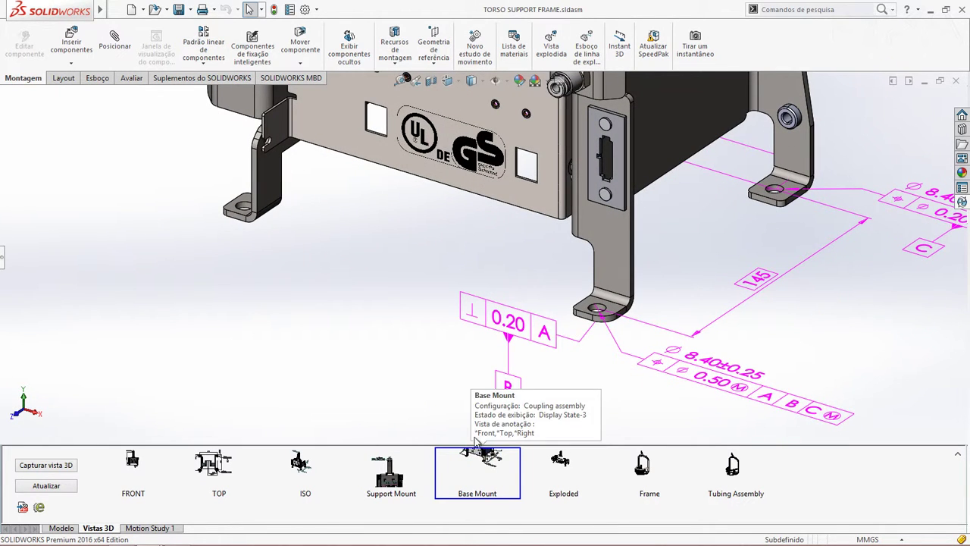
left_click(291, 78)
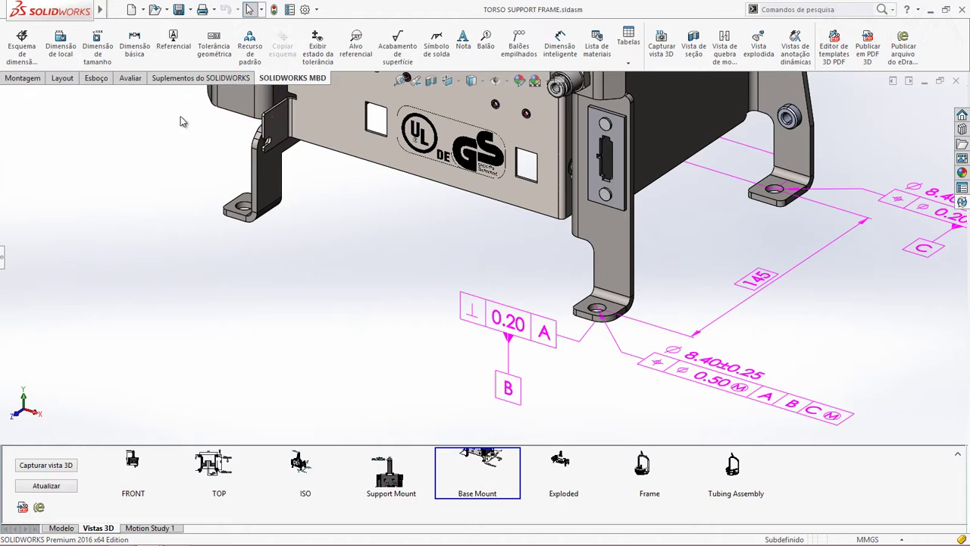
left_click(61, 47)
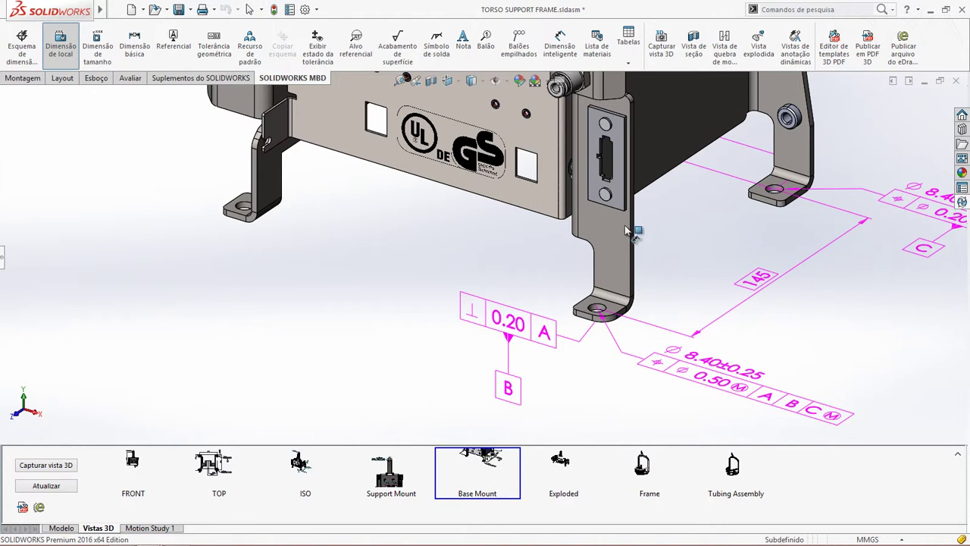
Add a 191.4±0.5 location dimension between the two foot holes and apply the Exploded view.
left_click(775, 190)
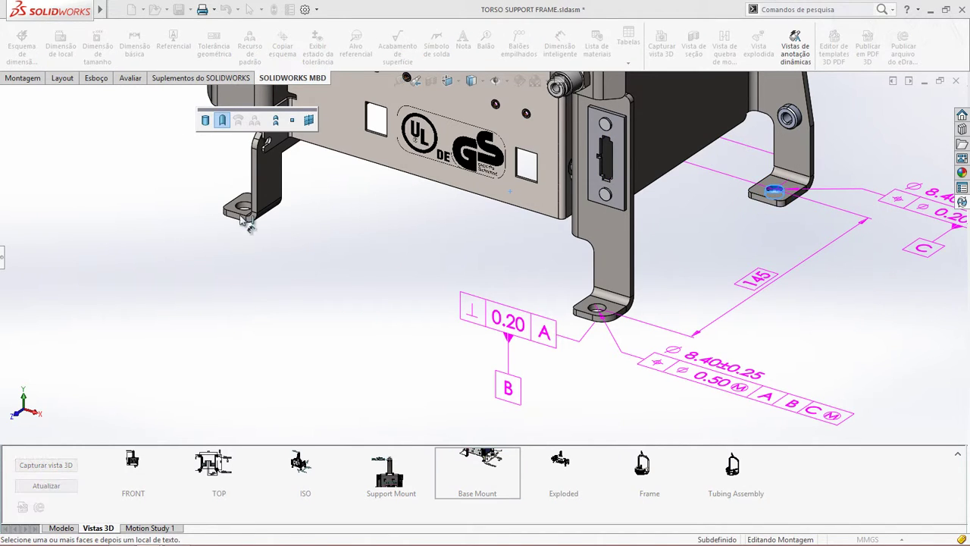
left_click(242, 209)
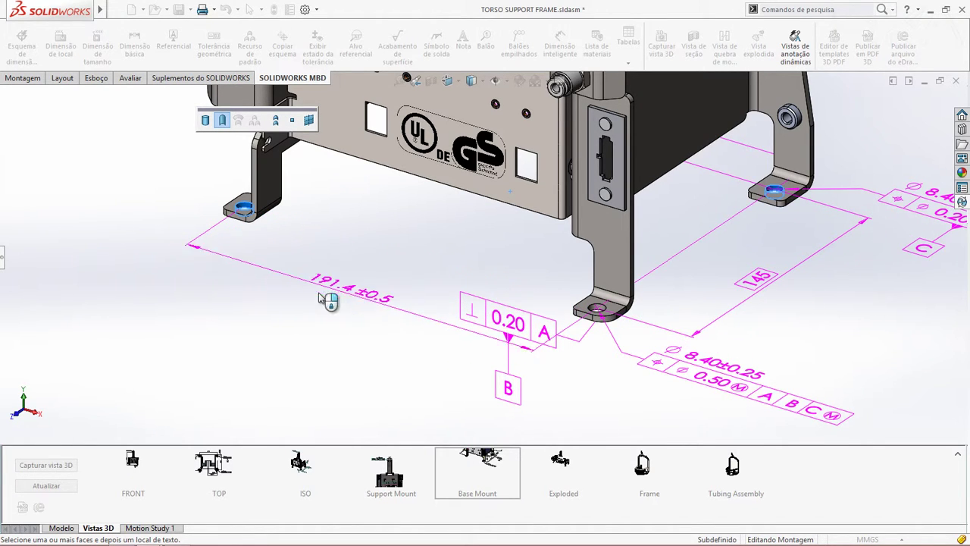
left_click(332, 331)
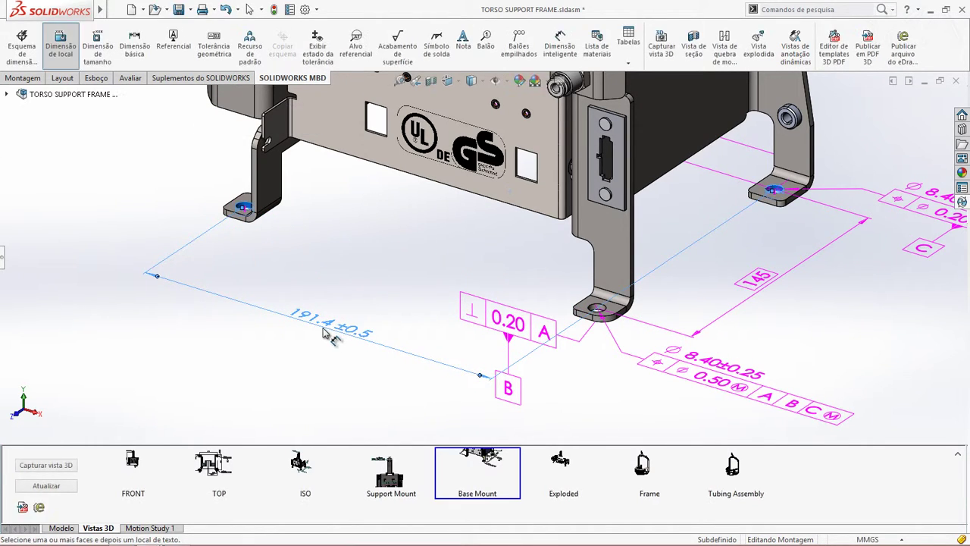
key("Escape")
left_click(551, 469)
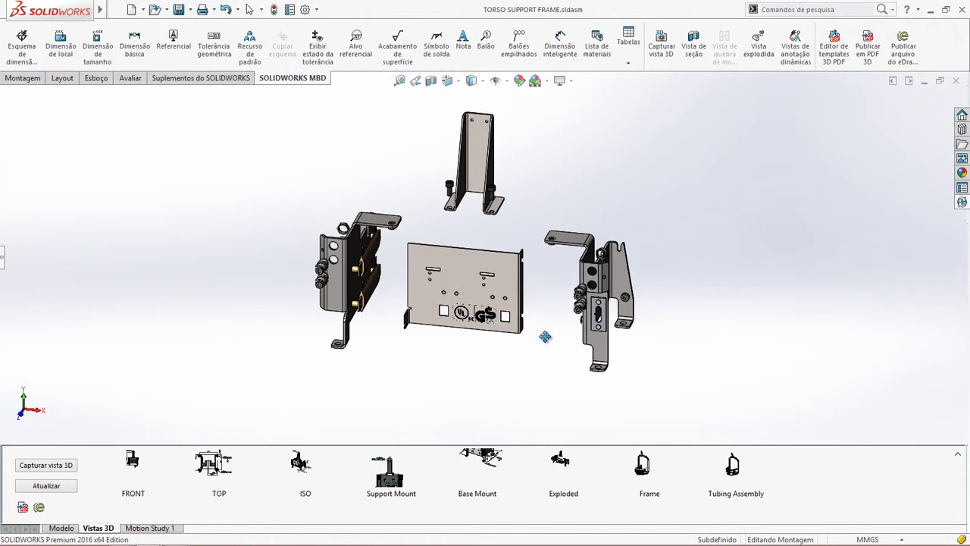
Shift the exploded assembly left and place an enlarged six-part bill of materials to its right.
middle_click_drag(545, 336, 346, 335, "ctrl")
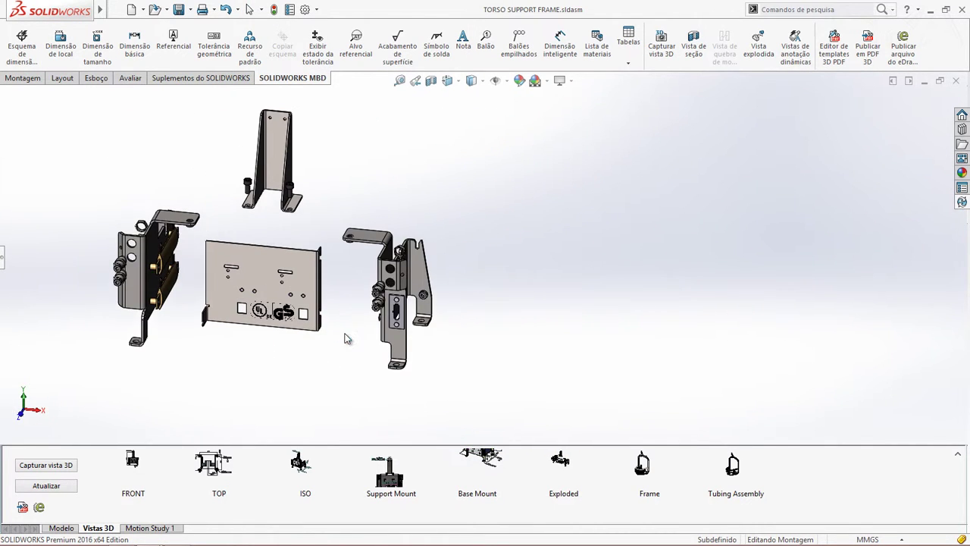
left_click(631, 66)
left_click(613, 81)
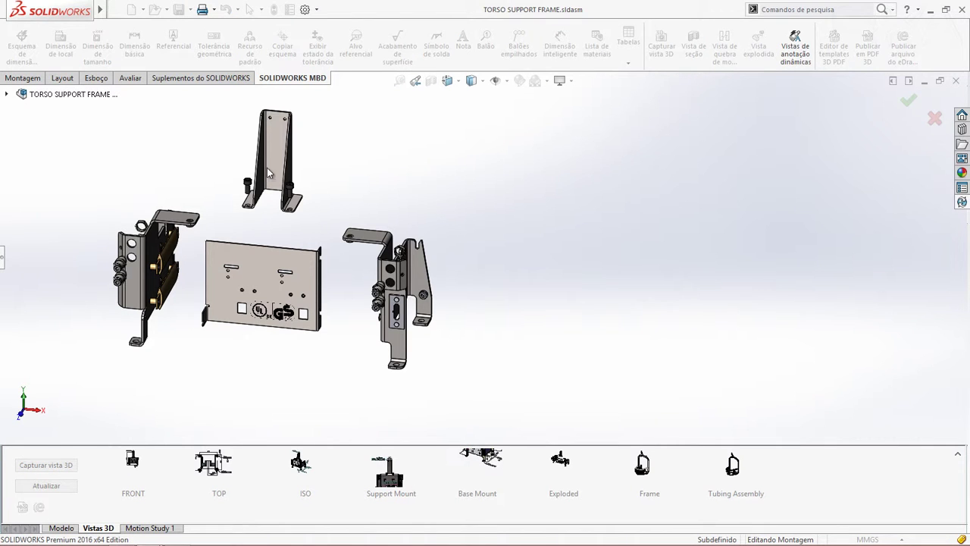
left_click(3, 257)
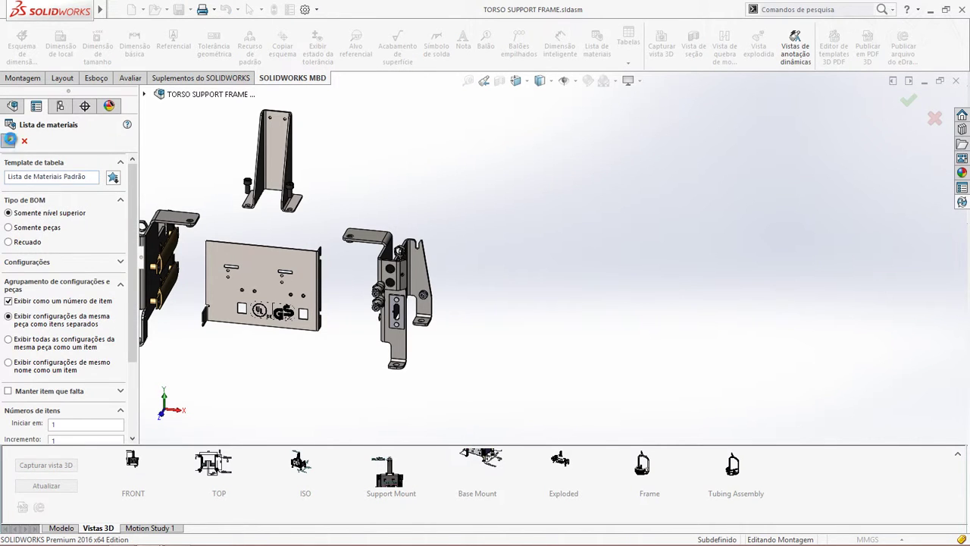
left_click(8, 141)
left_click(484, 306)
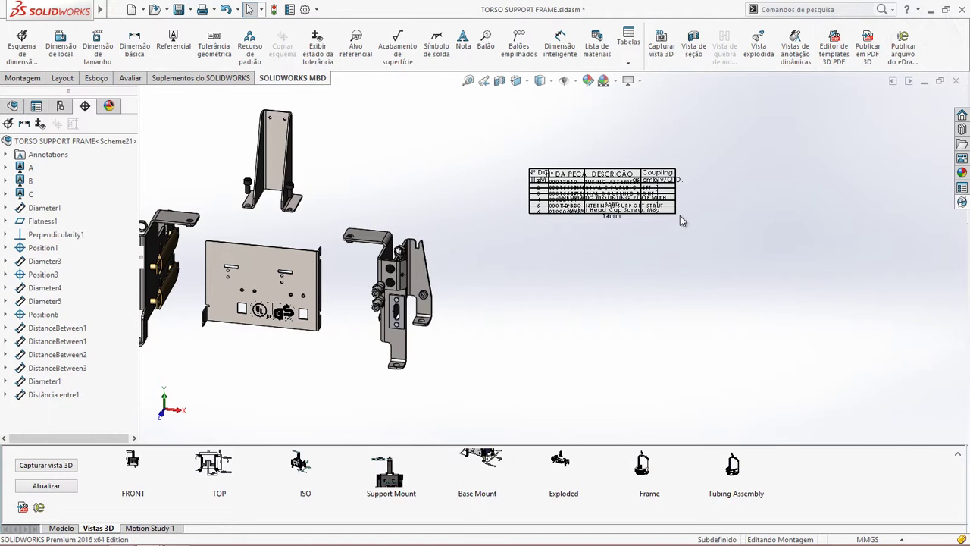
left_click(680, 215)
left_click_drag(833, 305, 860, 318)
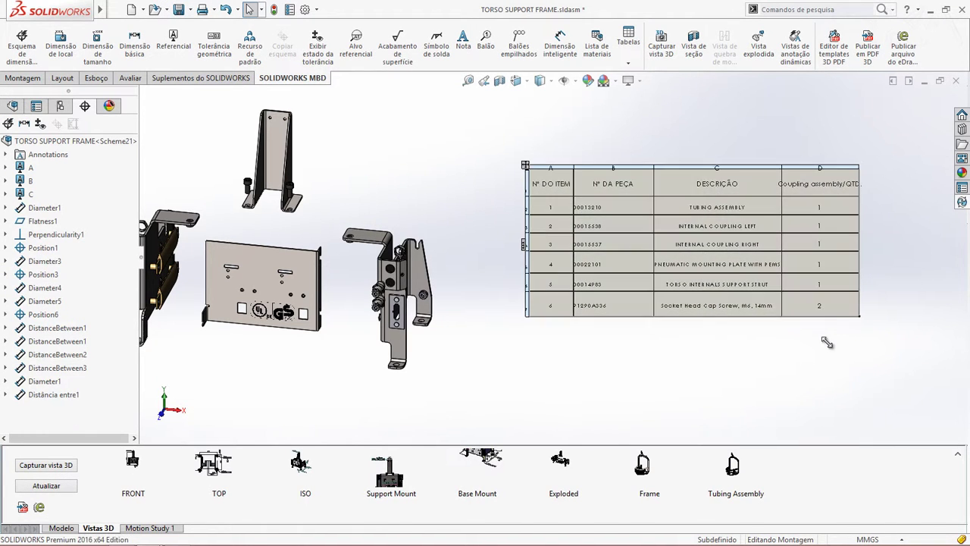
Enlarge the BOM further, publish the 2016-MBD 3D PDF, and view Torso Frame Complete.pdf in Adobe Reader.
mouse_move(451, 212)
middle_mouse_down()
mouse_move(435, 217)
mouse_move(468, 215)
middle_mouse_up()
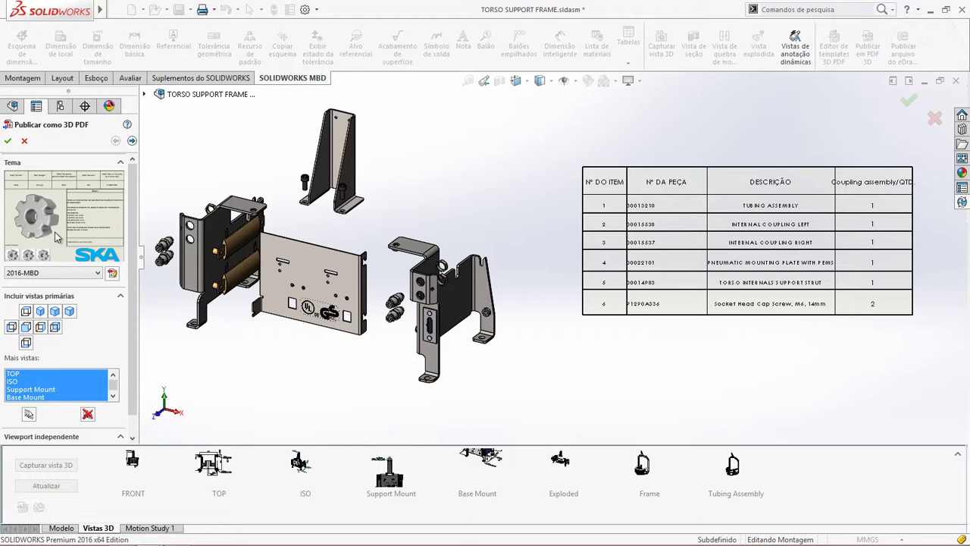
left_click(9, 143)
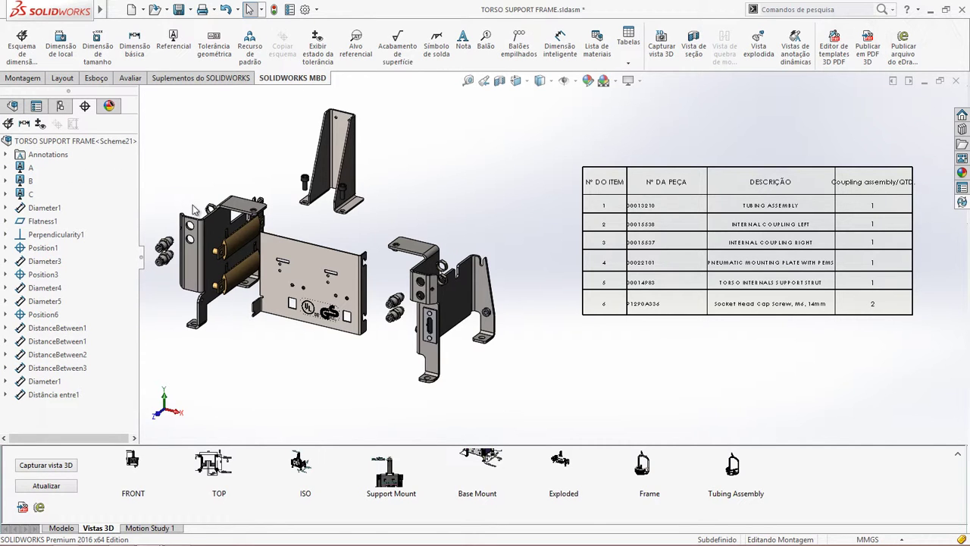
key("alt+Tab")
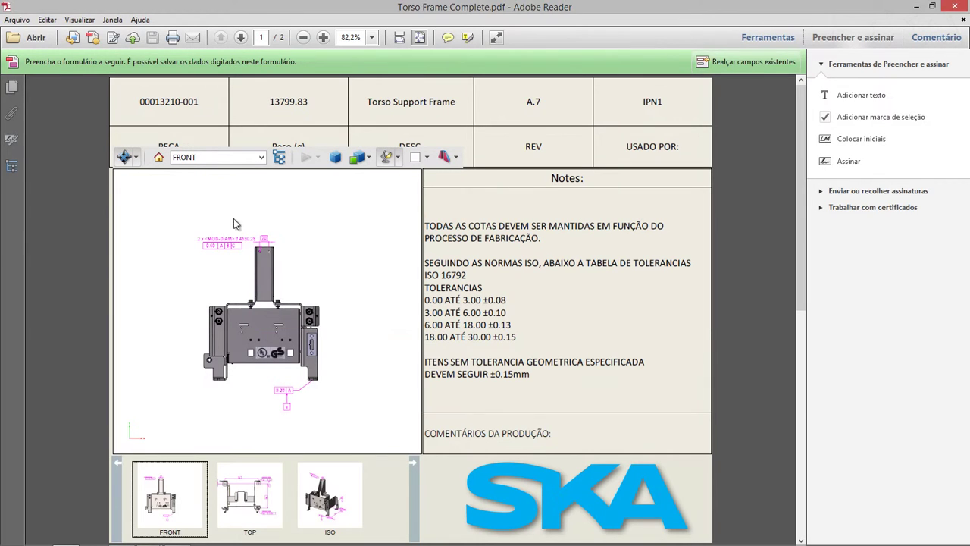
Spin the PDF's 3D model, flip between TOP and ISO saved views, and settle on TOP.
mouse_move(216, 286)
left_mouse_down()
mouse_move(346, 328)
mouse_move(138, 317)
mouse_move(132, 344)
left_mouse_up()
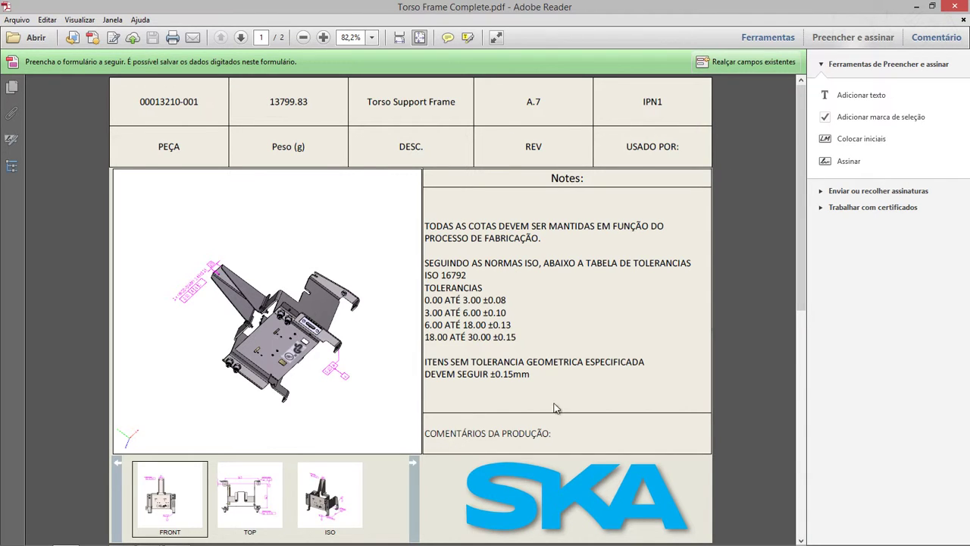
left_click(267, 482)
left_click(322, 499)
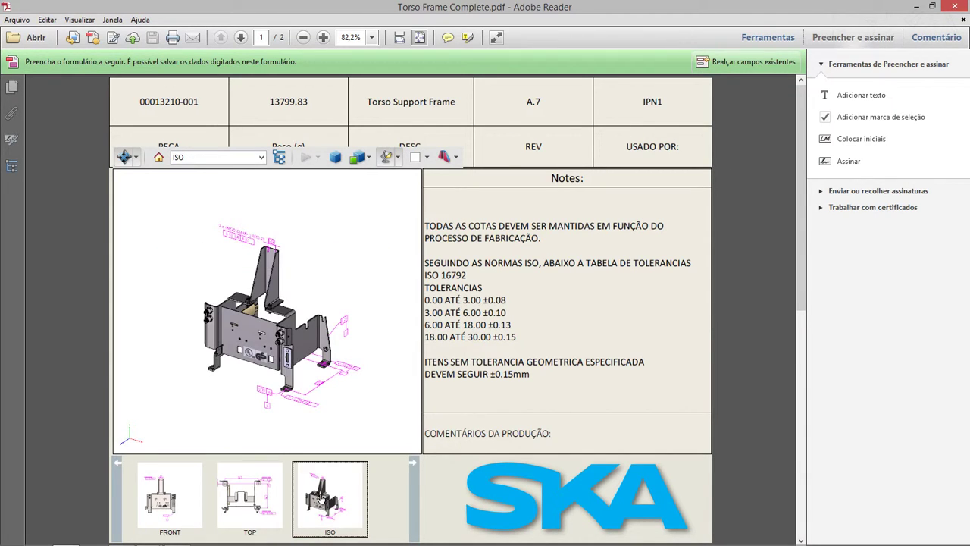
left_click(250, 496)
scroll(196, 272, "up", 3)
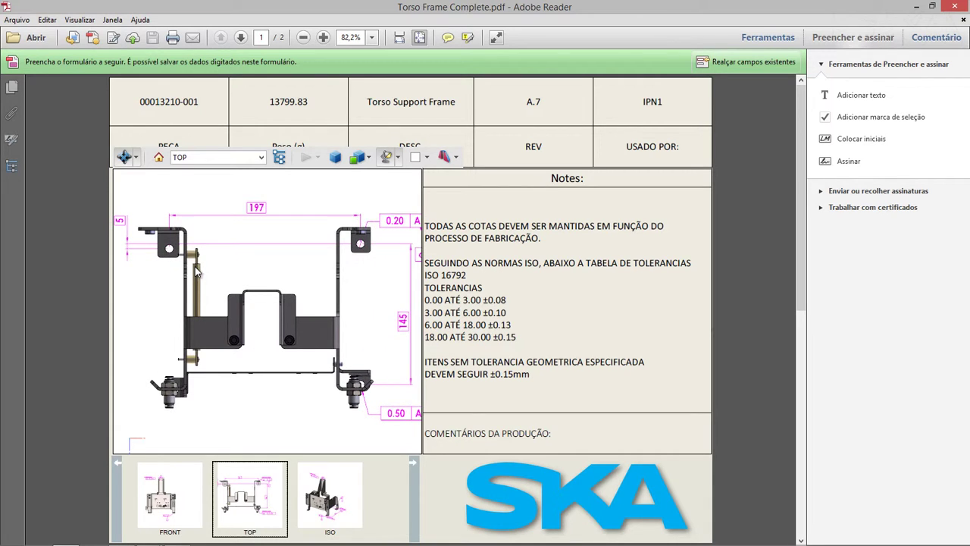
scroll(195, 271, "down", 1)
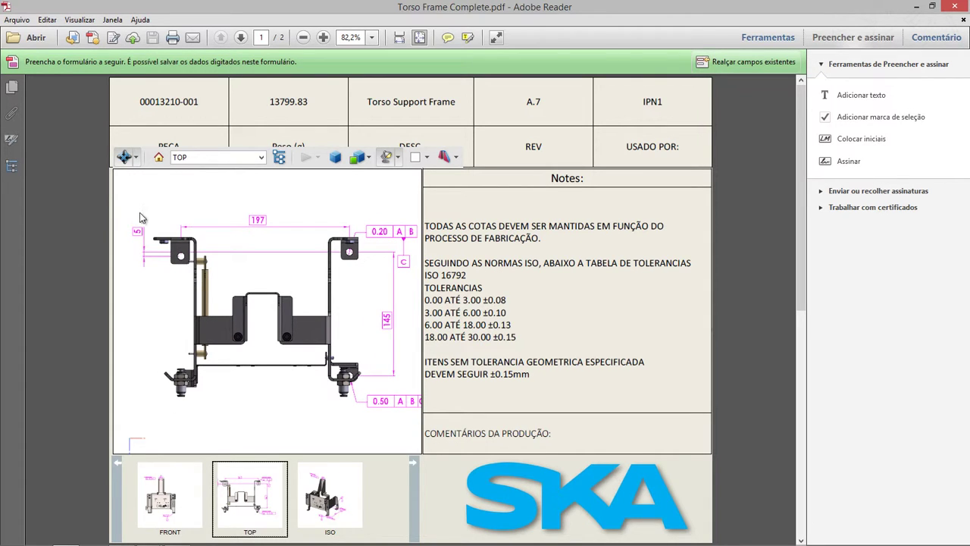
Measure 211,424 mm between two points with Ferramenta de Medida 3D, then advance to page 2.
left_click(136, 156)
left_click(164, 269)
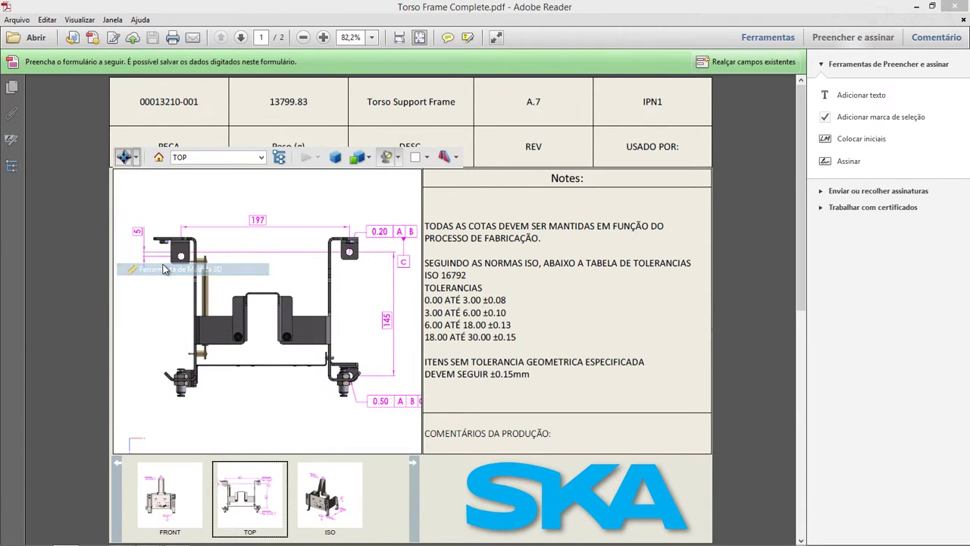
left_click(180, 256)
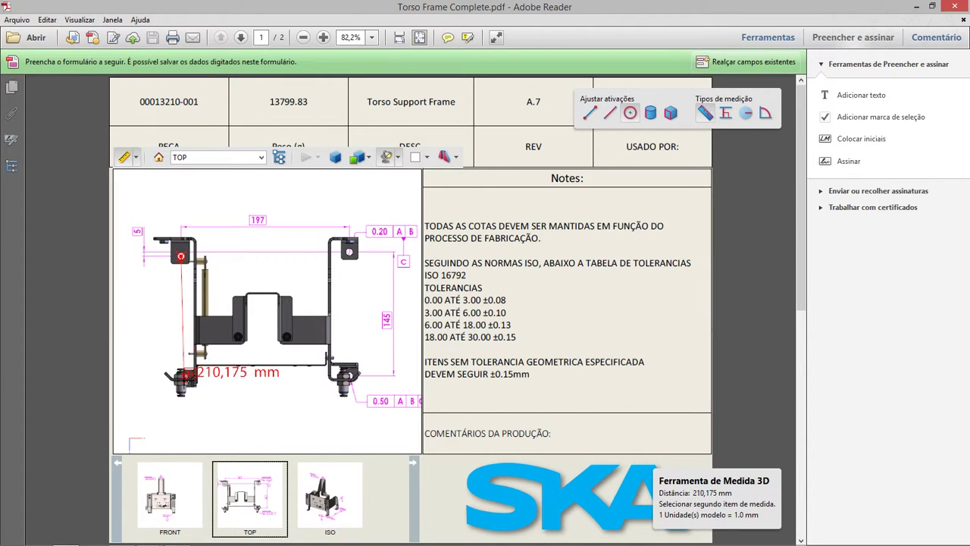
left_click(180, 374)
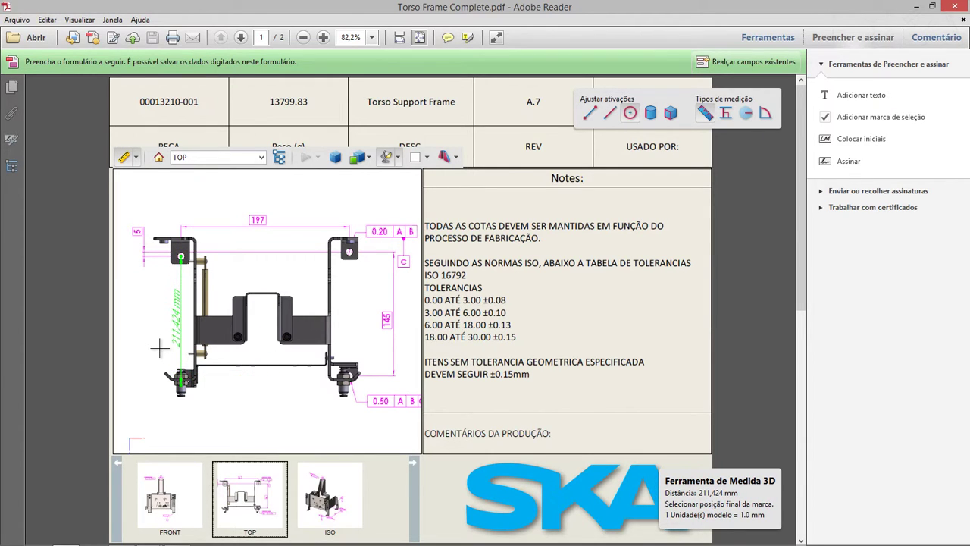
scroll(160, 348, "down", 2)
key("Escape")
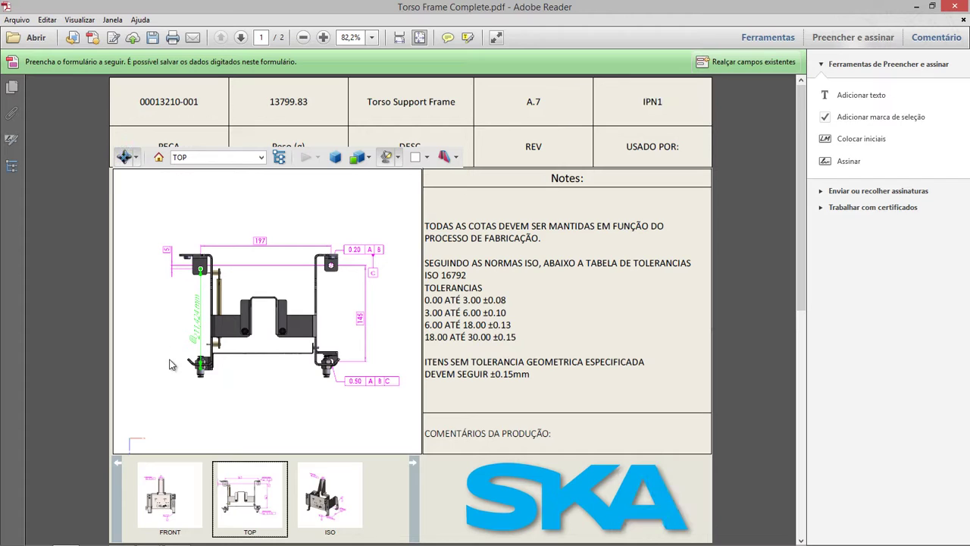
left_click(243, 37)
On page 2, switch the left 3D view from FRONT to the full tubular torso frame view.
left_click(242, 38)
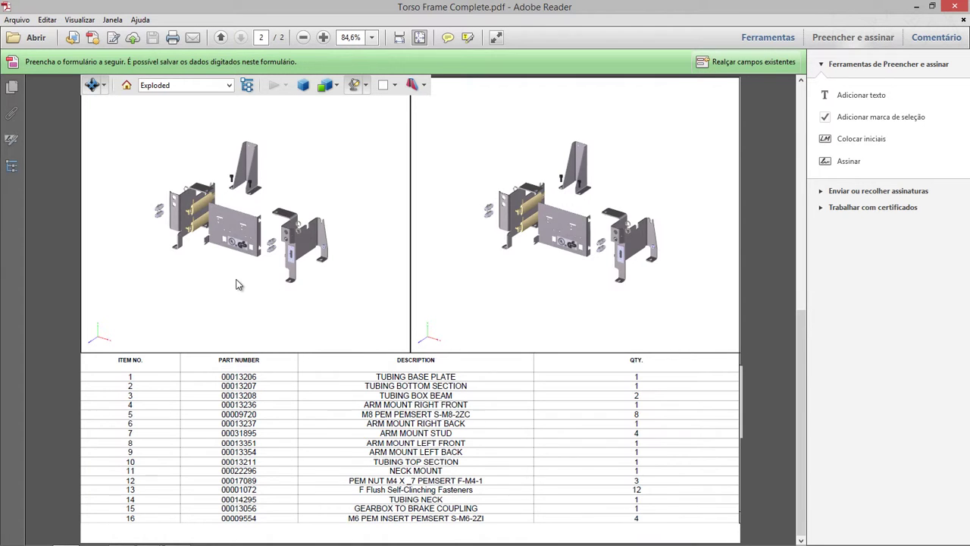
mouse_move(237, 285)
left_mouse_down()
mouse_move(277, 280)
mouse_move(230, 281)
left_mouse_up()
right_click(231, 281)
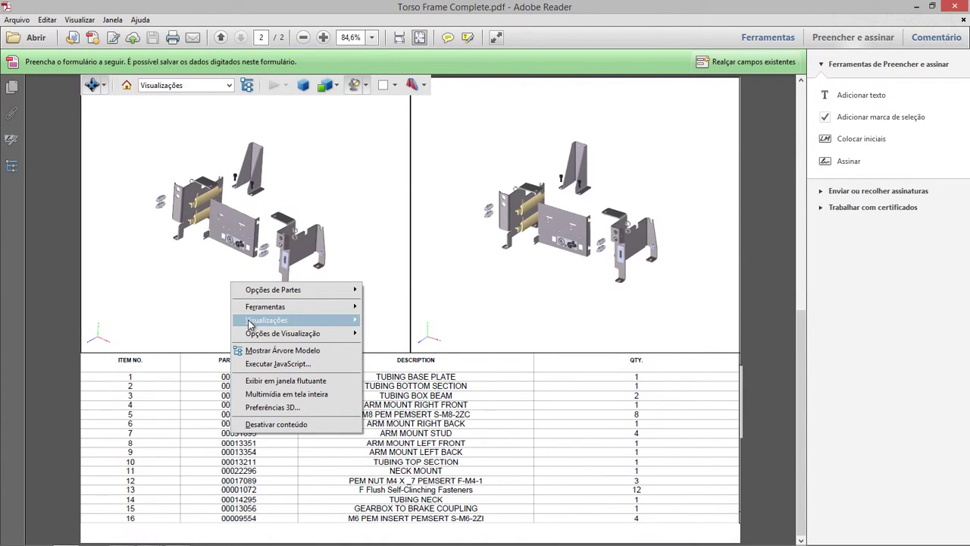
mouse_move(296, 319)
left_click(385, 336)
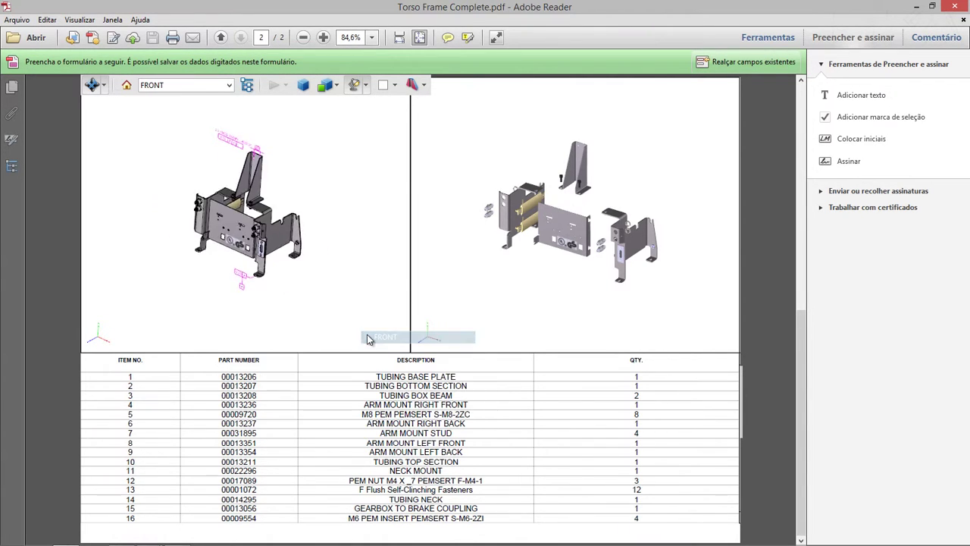
right_click(317, 313)
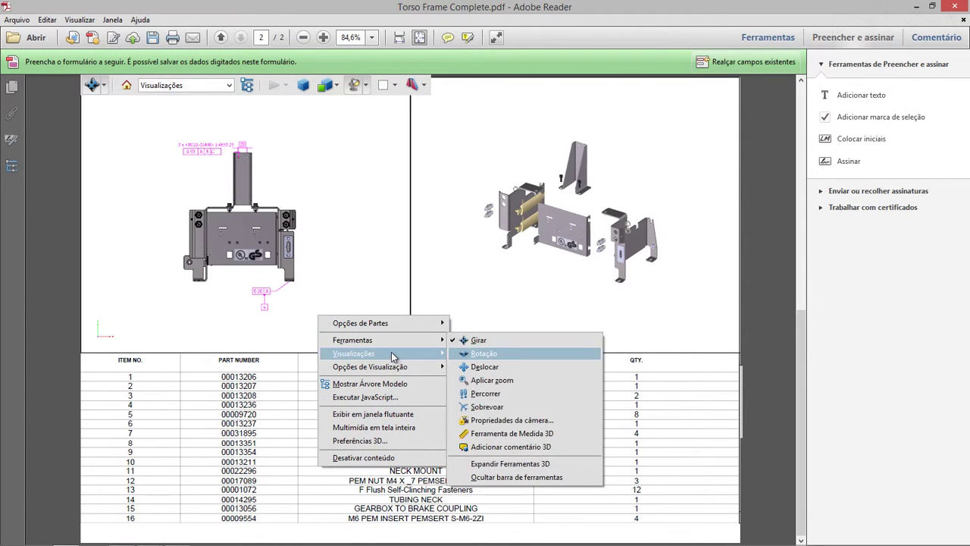
left_click(482, 452)
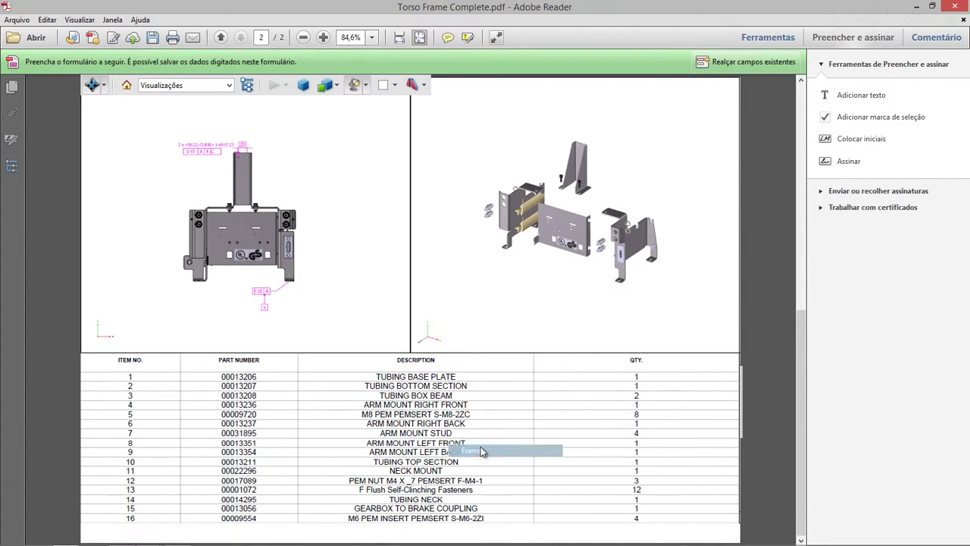
Highlight BOM parts from TUBING BOTTOM SECTION through ARM MOUNT STUD in the parts list.
left_click(437, 385)
left_click(440, 395)
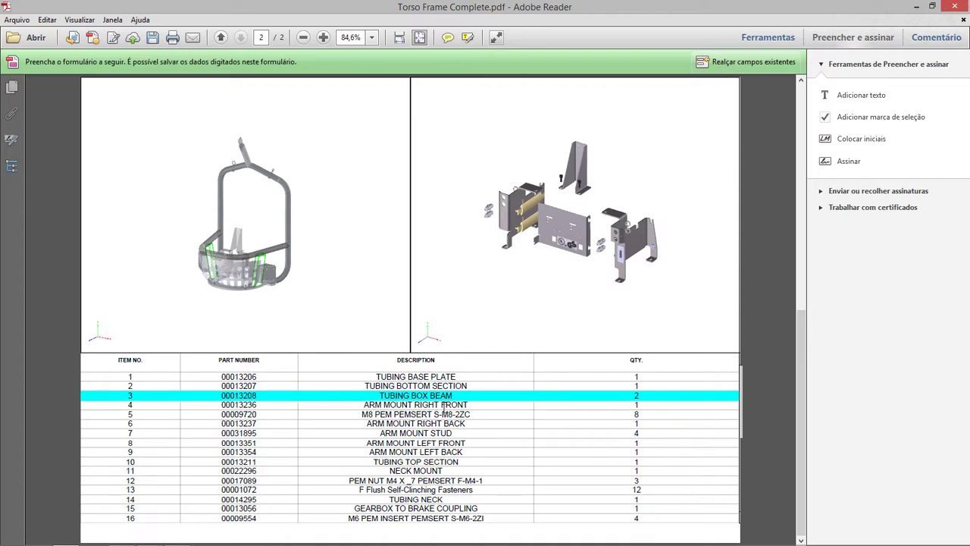
left_click(444, 404)
left_click(444, 414)
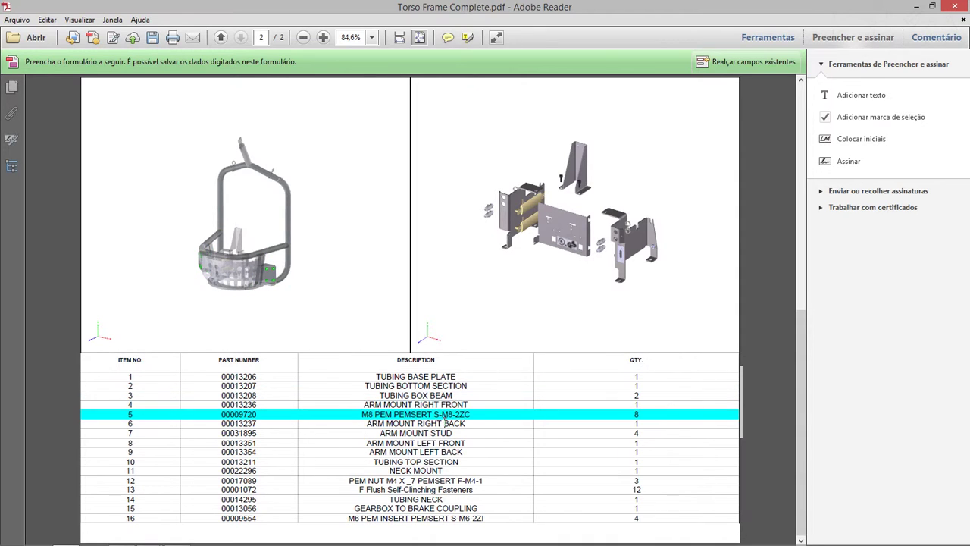
left_click(445, 423)
left_click(445, 432)
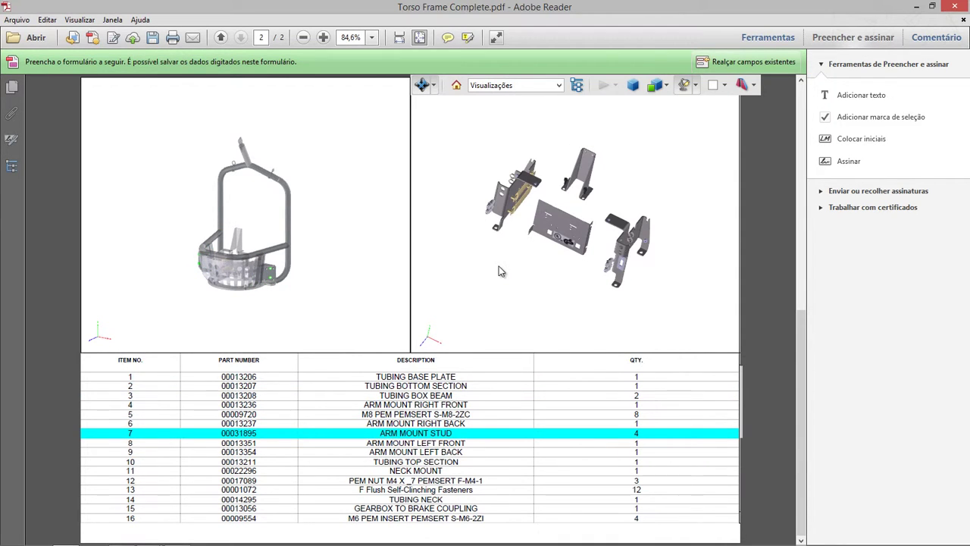